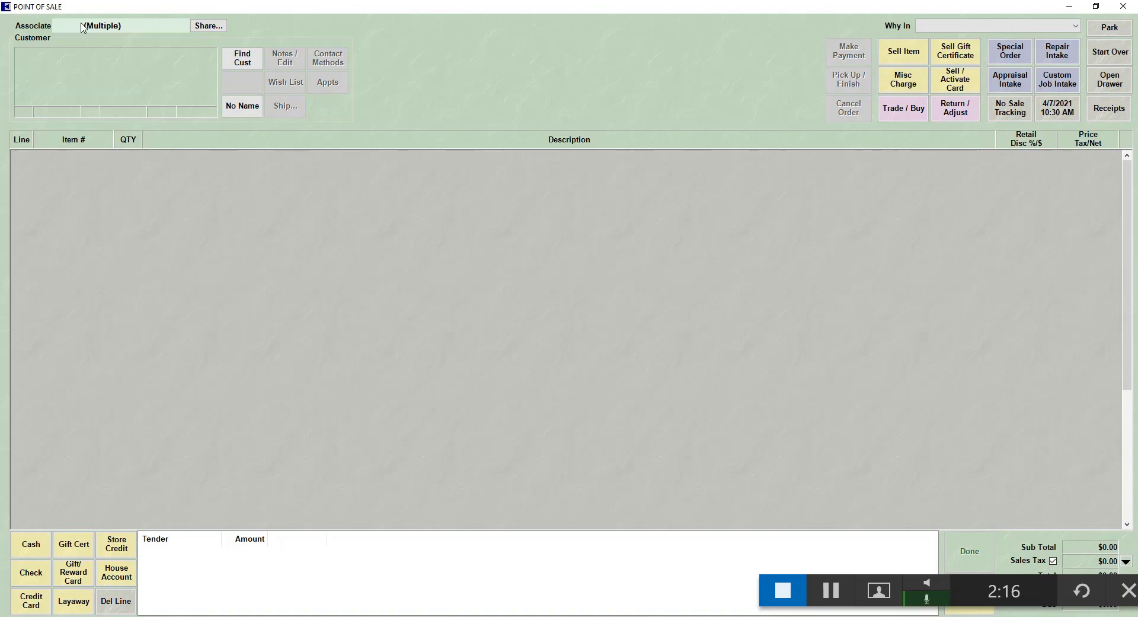
Open the Find Customer search dialog from the empty sale screen
{"action": "left_click", "coordinate": [242, 56]}
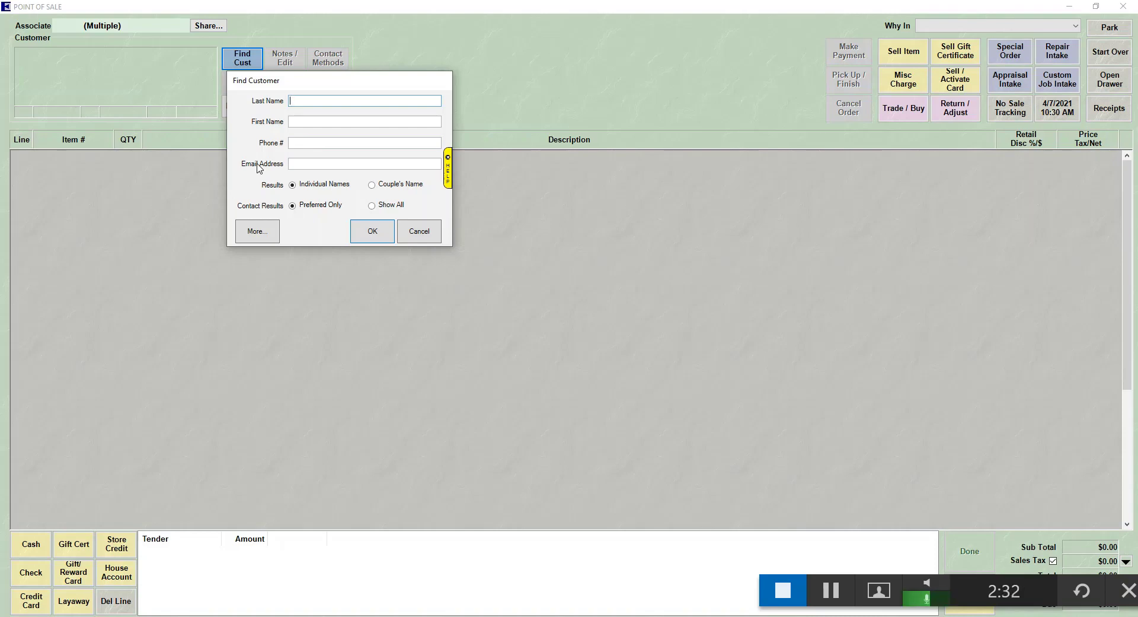
Expand to the detailed Find Customers criteria, then cancel back to the basic form
{"action": "left_click", "coordinate": [256, 232]}
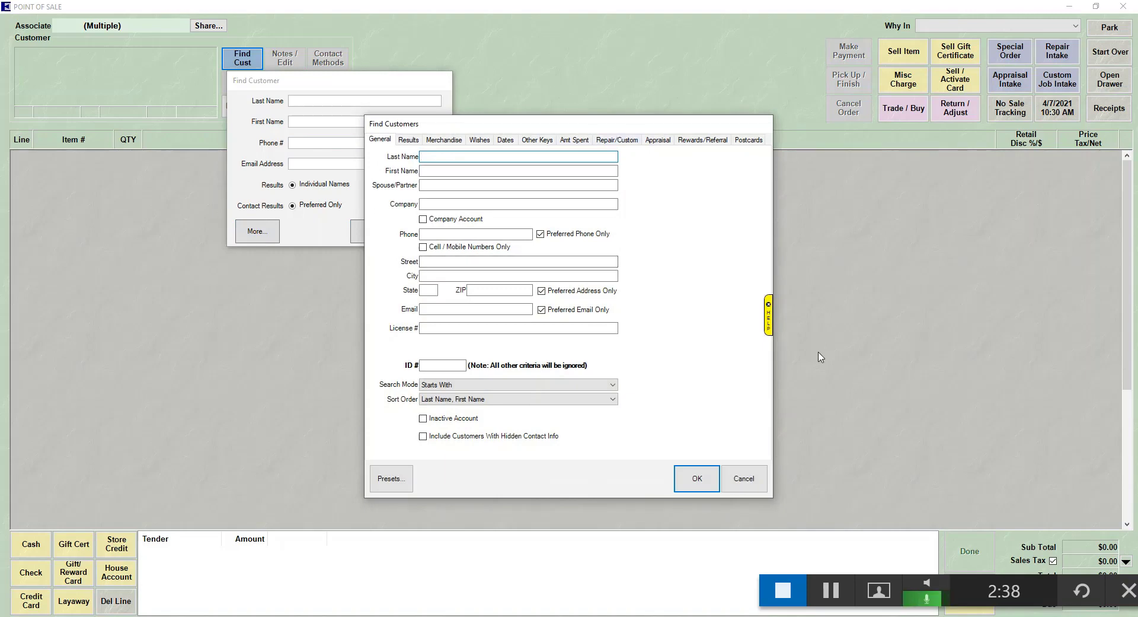
{"action": "left_click", "coordinate": [741, 481]}
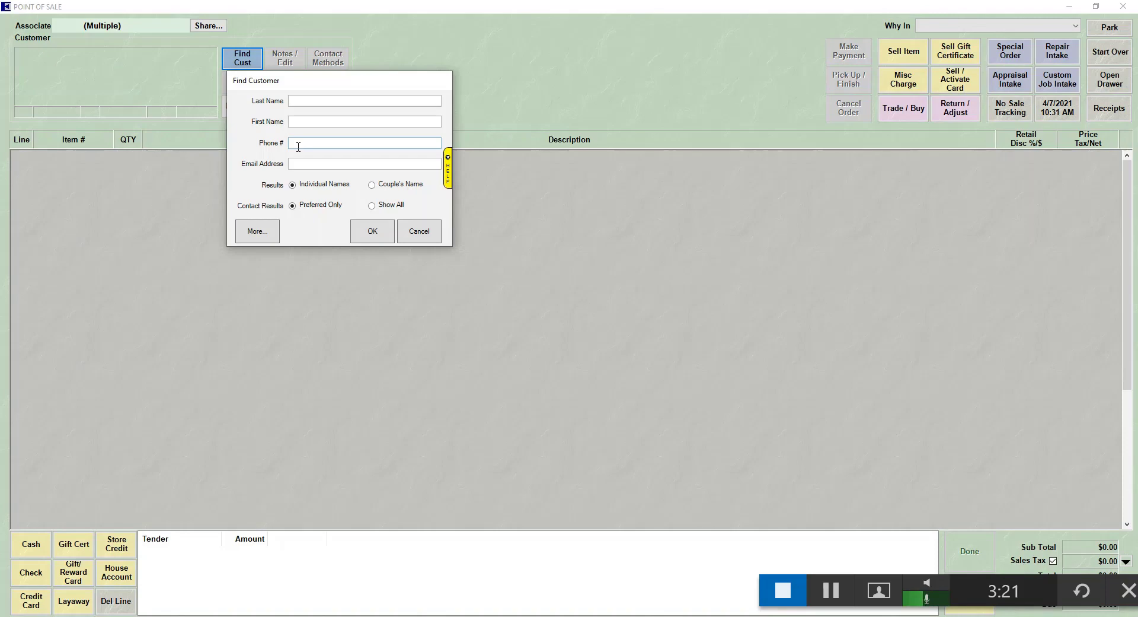
Enter 'Pr' as the last-name search criterion and move to First Name
{"action": "left_click", "coordinate": [323, 101]}
{"action": "type", "text": "Pr"}
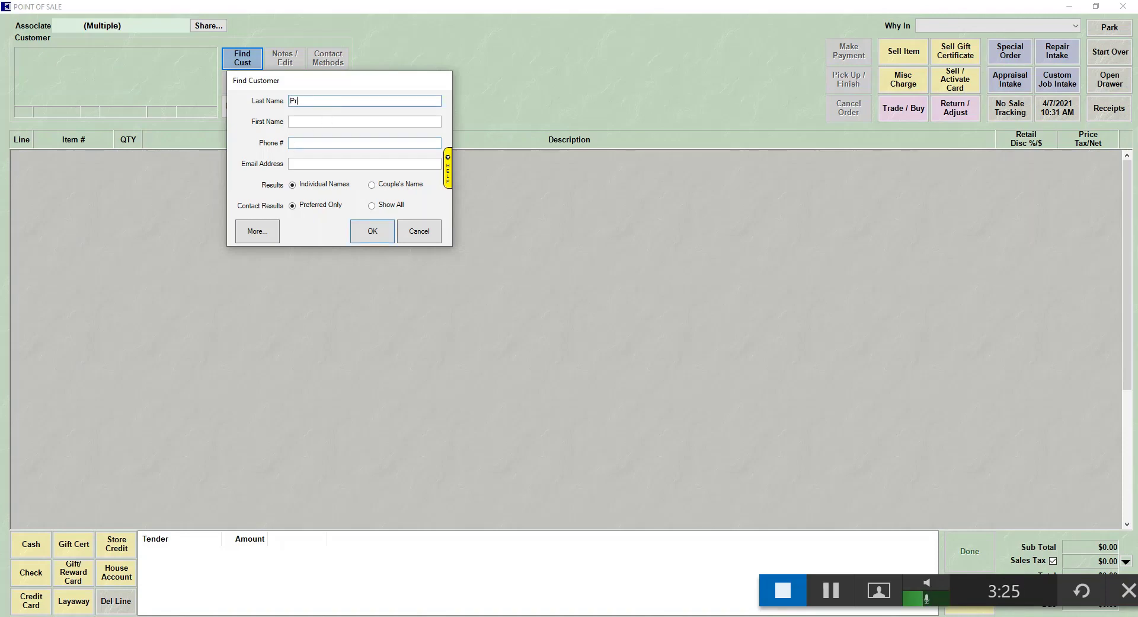
{"action": "key", "text": "Tab"}
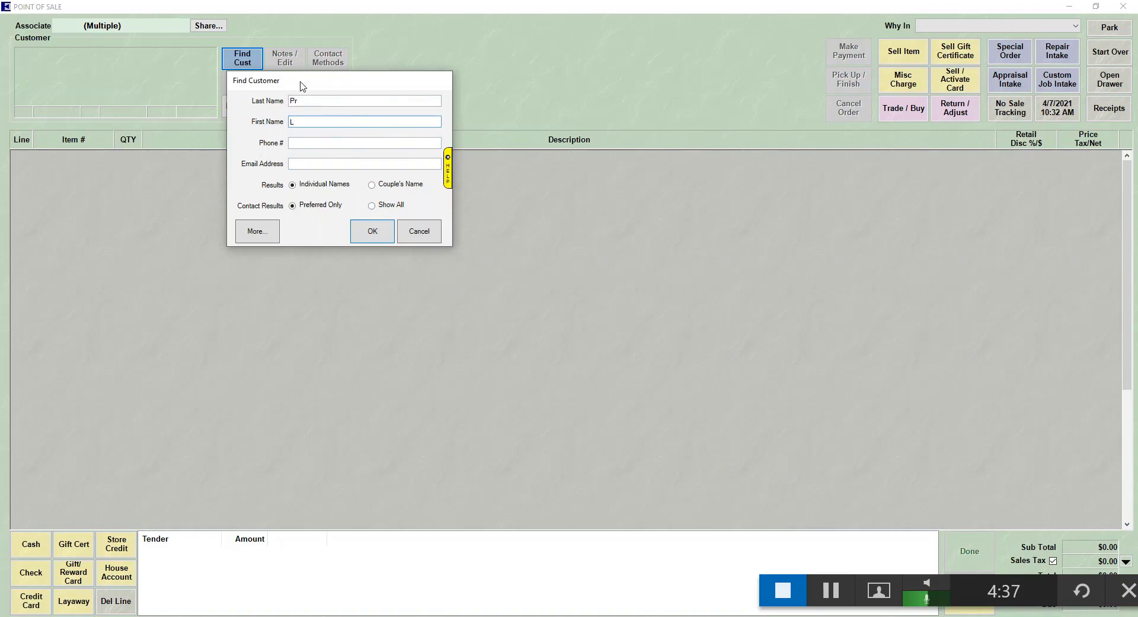
Run the search and pick the wanted customer from the 23 matching results
{"action": "left_click", "coordinate": [373, 232]}
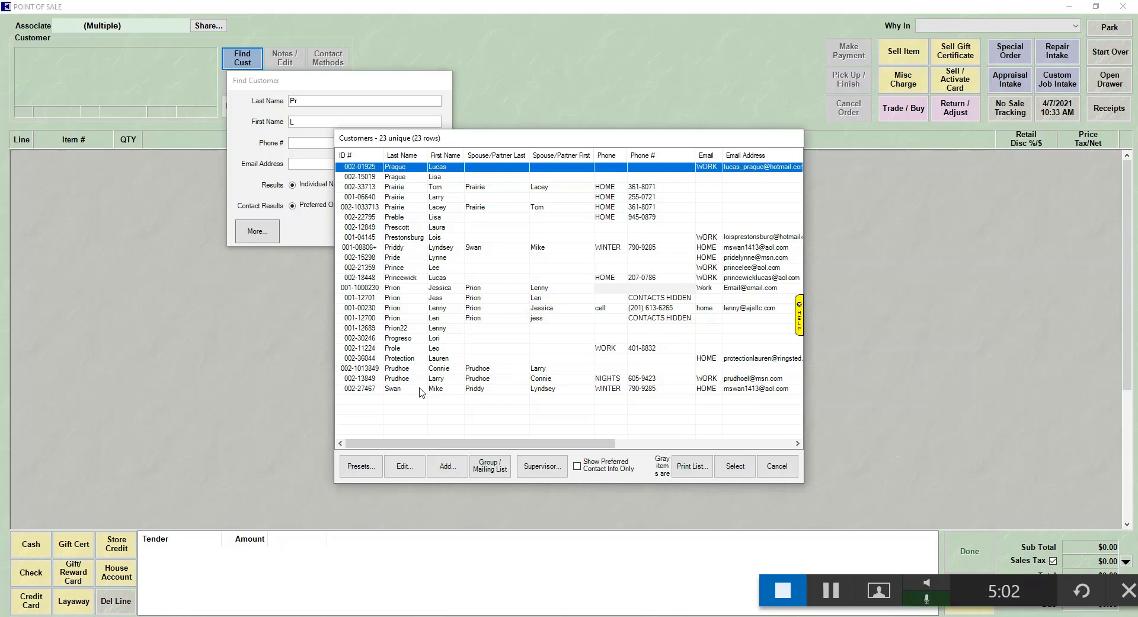
{"action": "left_click", "coordinate": [415, 310]}
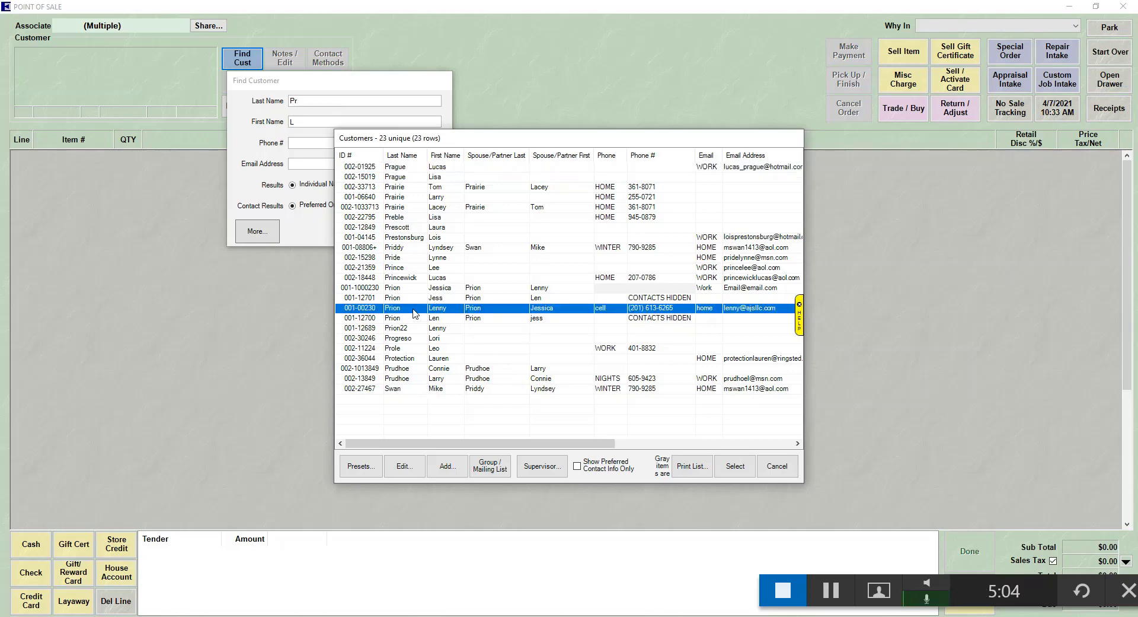
Load the chosen customer, dismiss their notes pop-up, and begin a new customer search
{"action": "left_click", "coordinate": [735, 467]}
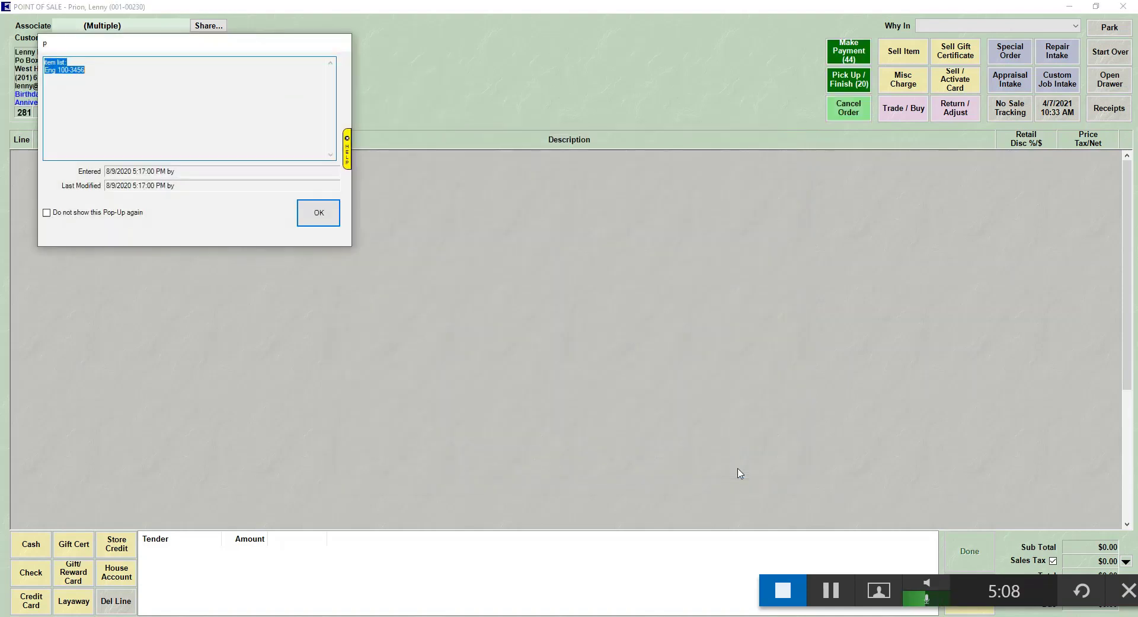
{"action": "left_click", "coordinate": [318, 213]}
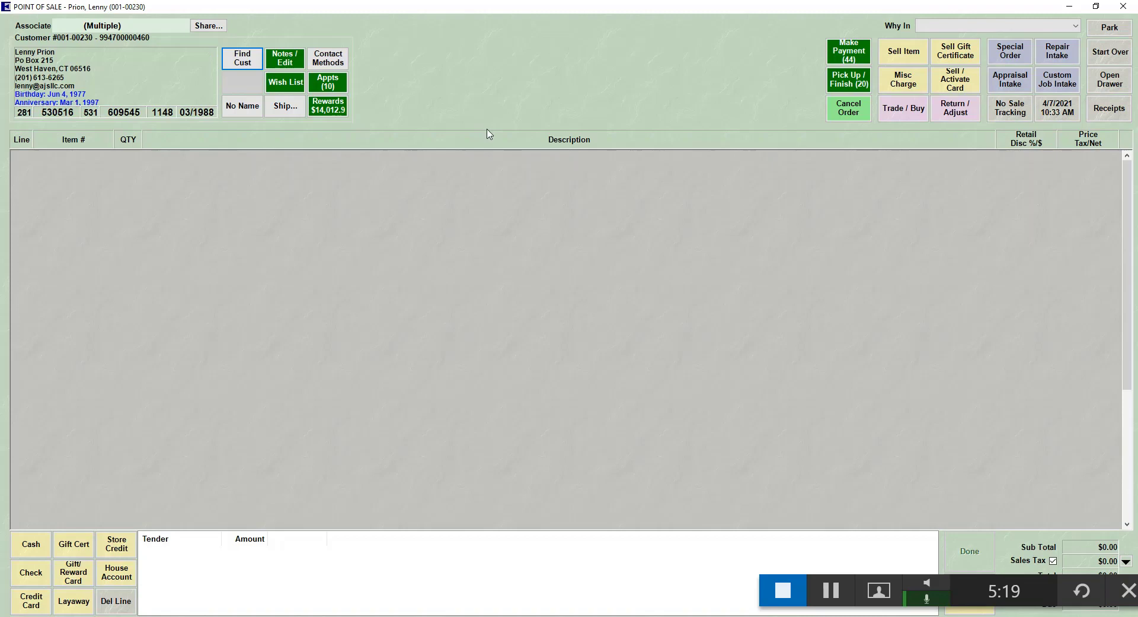
{"action": "left_click", "coordinate": [244, 59]}
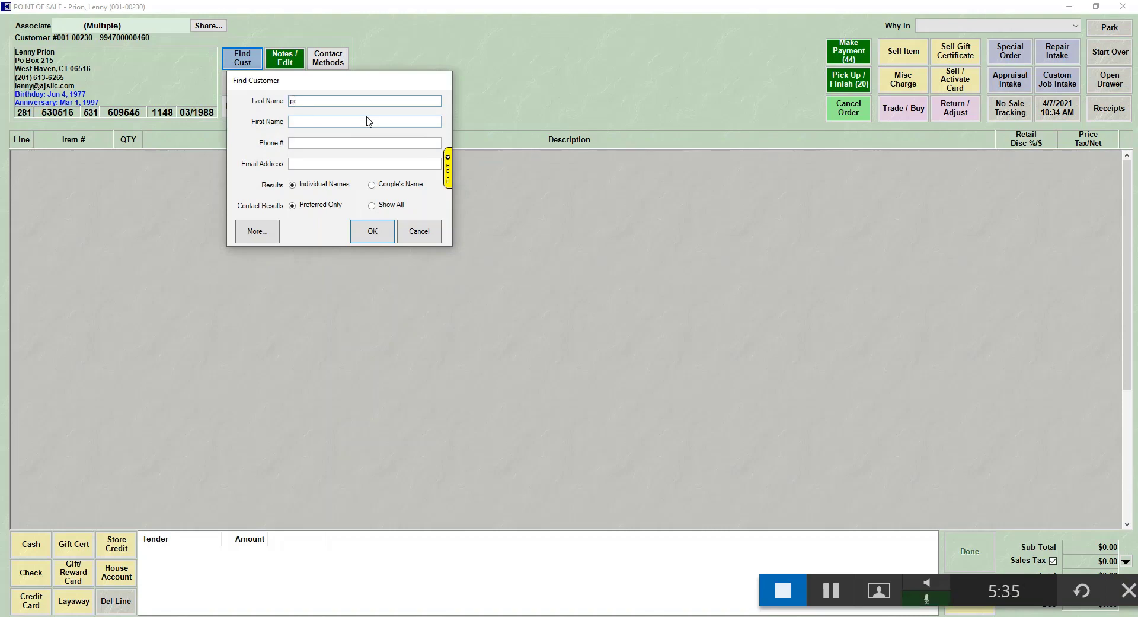
Search by the new customer's full last and first name, returning 'No items found.'
{"action": "type", "text": "r"}
{"action": "left_click", "coordinate": [367, 121]}
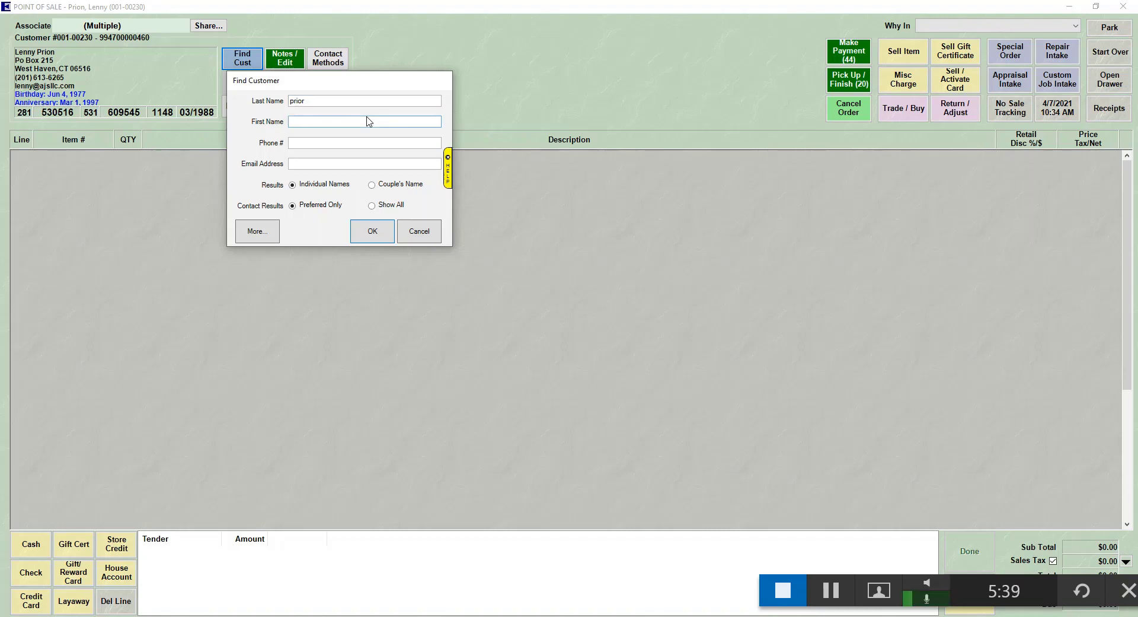
{"action": "type", "text": "Mary"}
{"action": "left_click", "coordinate": [373, 230]}
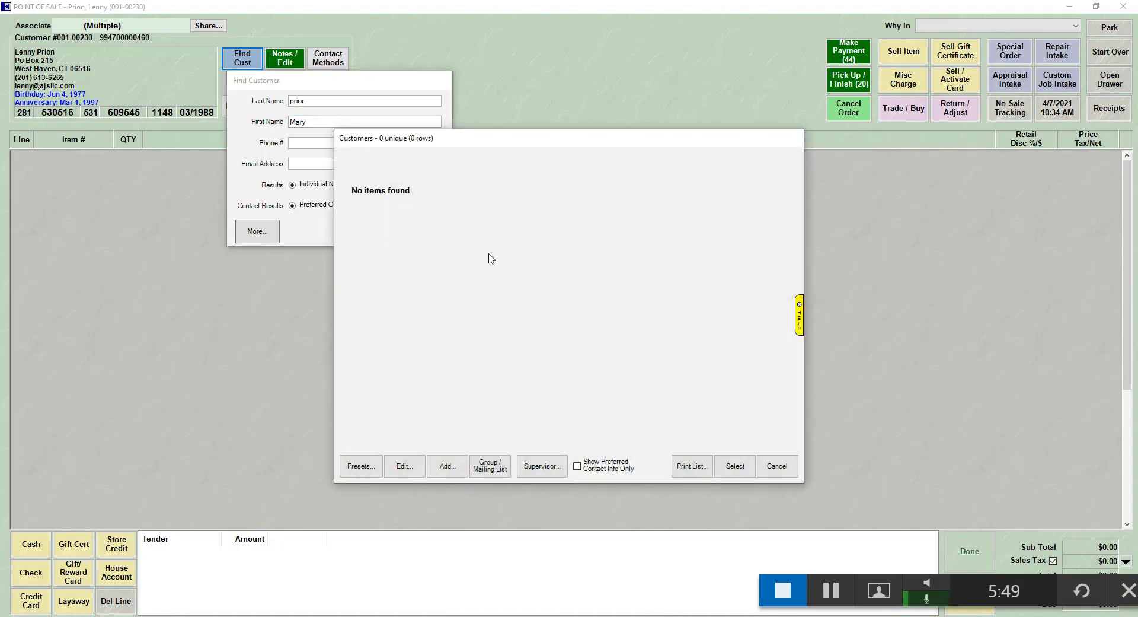
Start adding the unfound person as a new customer and enter their cell phone number
{"action": "left_click", "coordinate": [448, 465]}
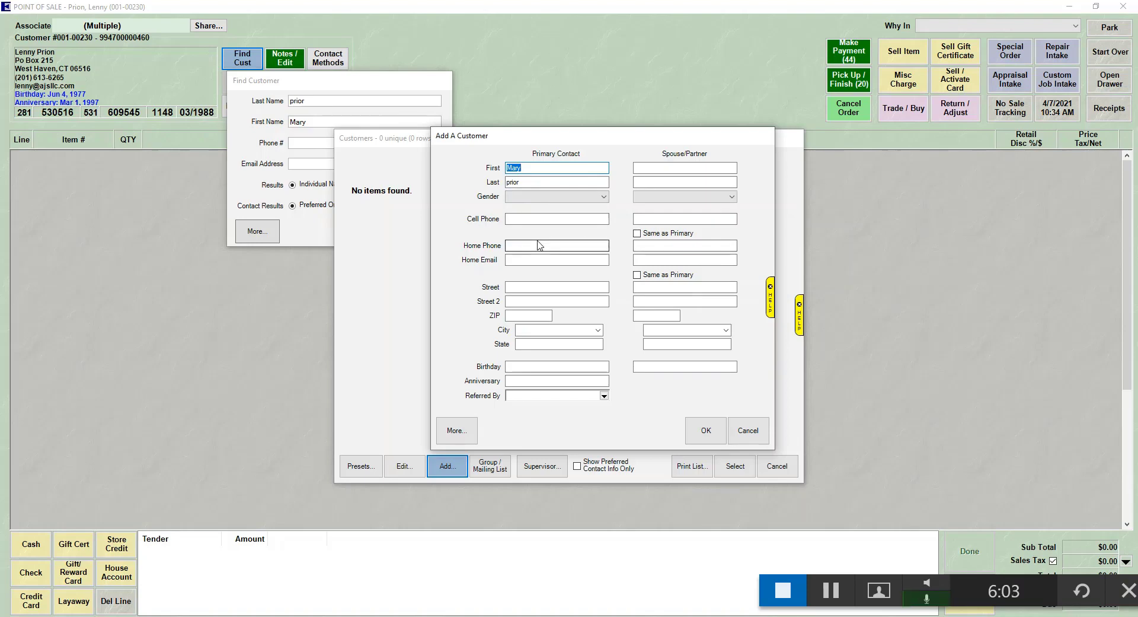
{"action": "left_click", "coordinate": [541, 219]}
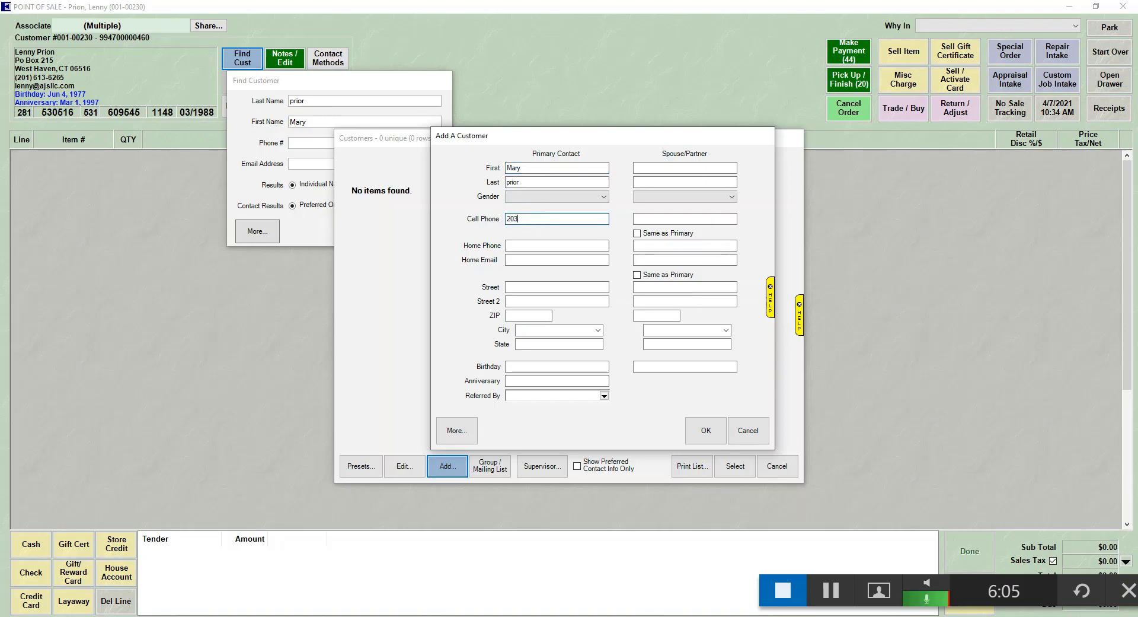
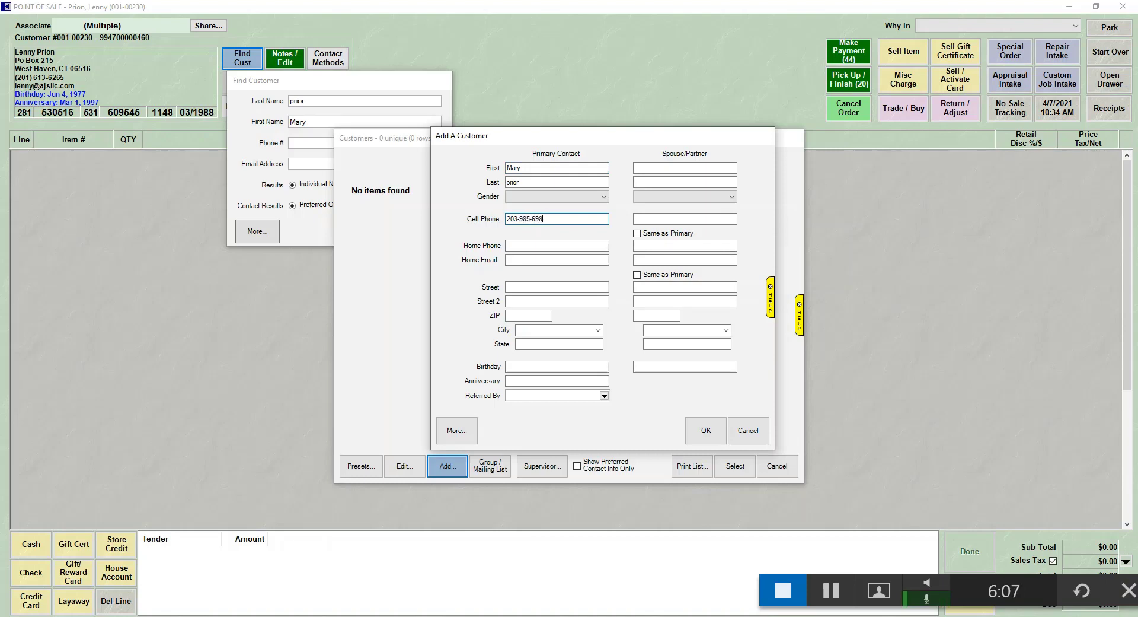
Enter the customer's street address and ZIP so city and state auto-fill
{"action": "left_click", "coordinate": [549, 287]}
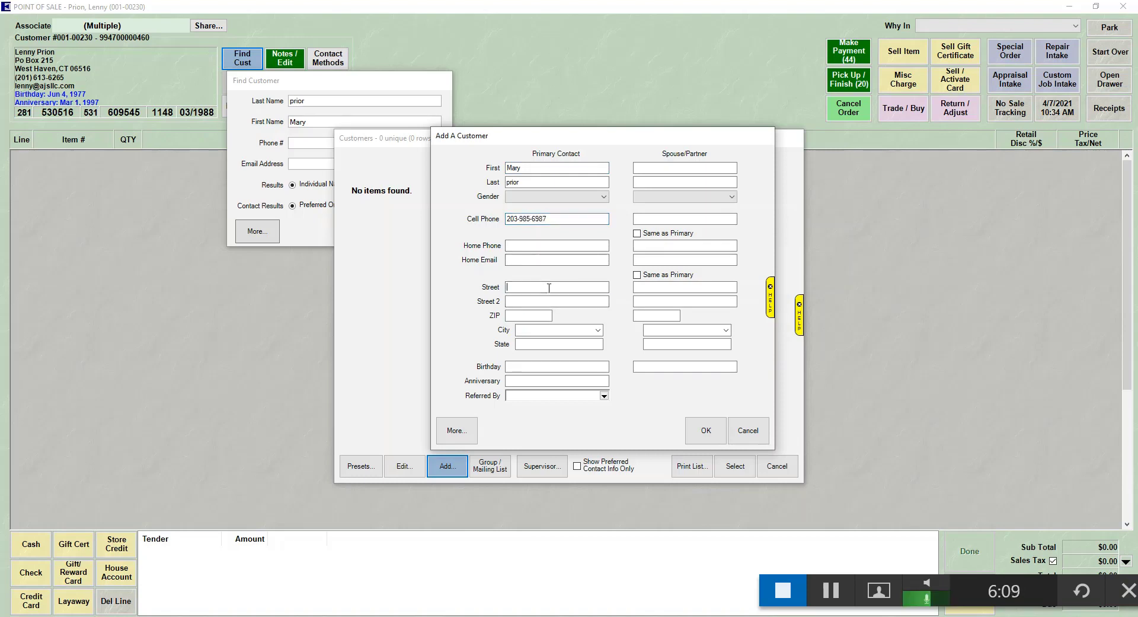
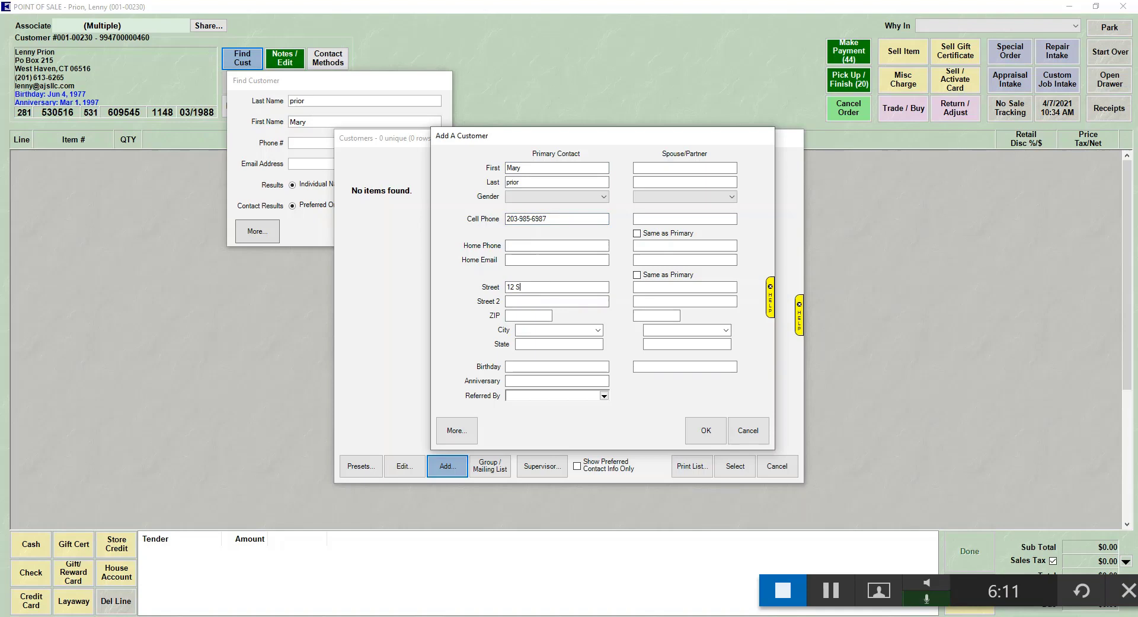
{"action": "key", "text": "Tab"}
{"action": "key", "text": "Tab"}
{"action": "type", "text": "0"}
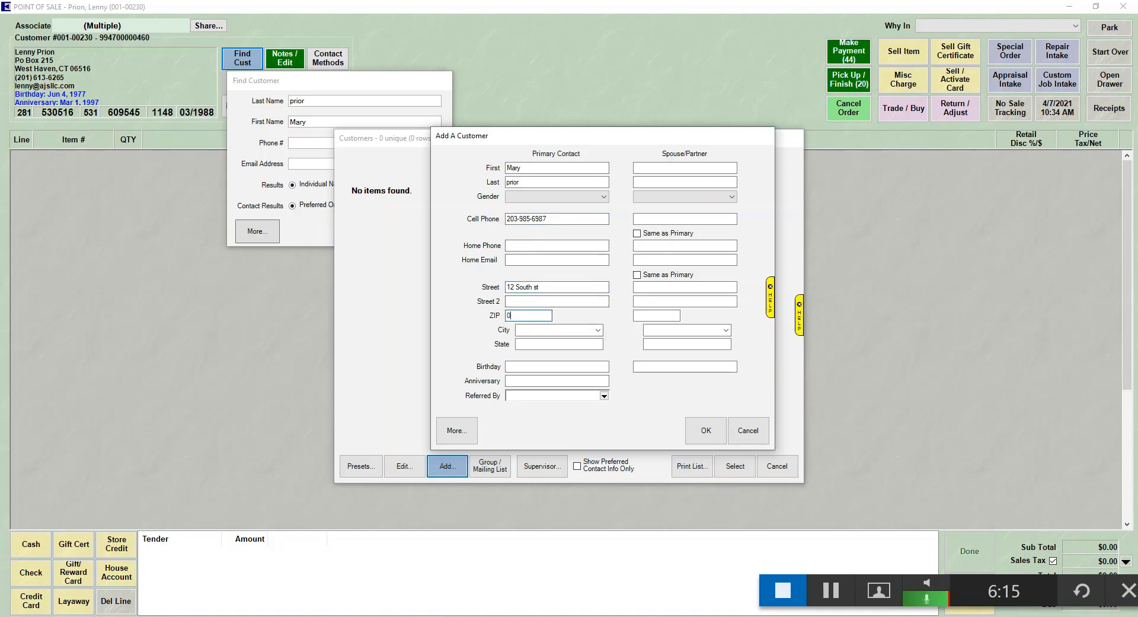
{"action": "type", "text": "6610"}
{"action": "key", "text": "Tab"}
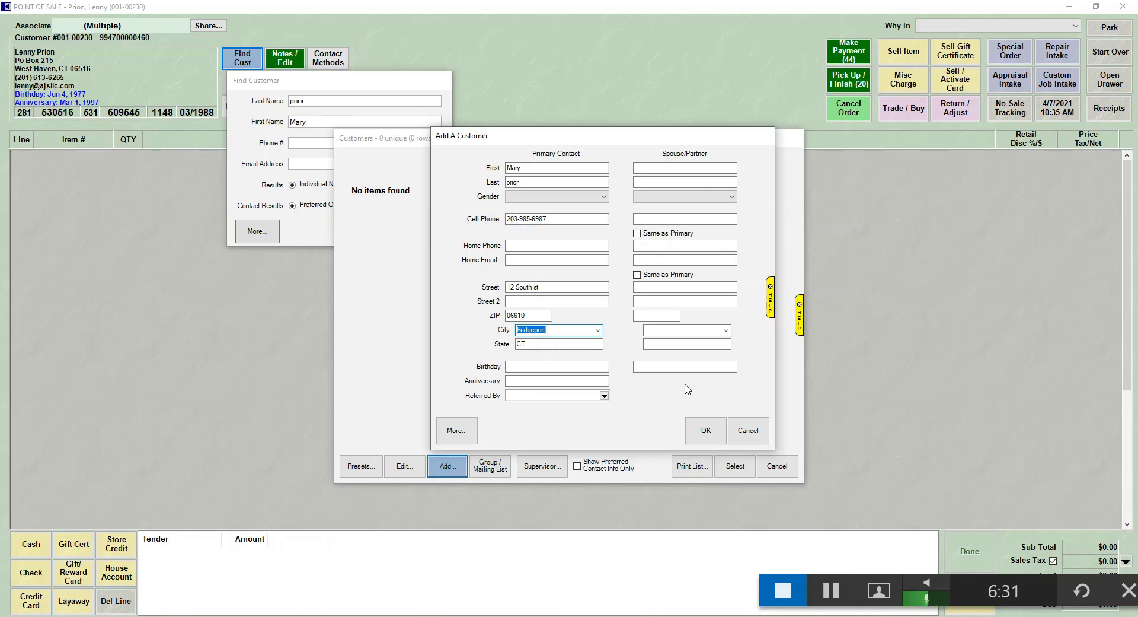
Show all Add A Customer fields and place the cursor in the Notes box
{"action": "left_click", "coordinate": [452, 429]}
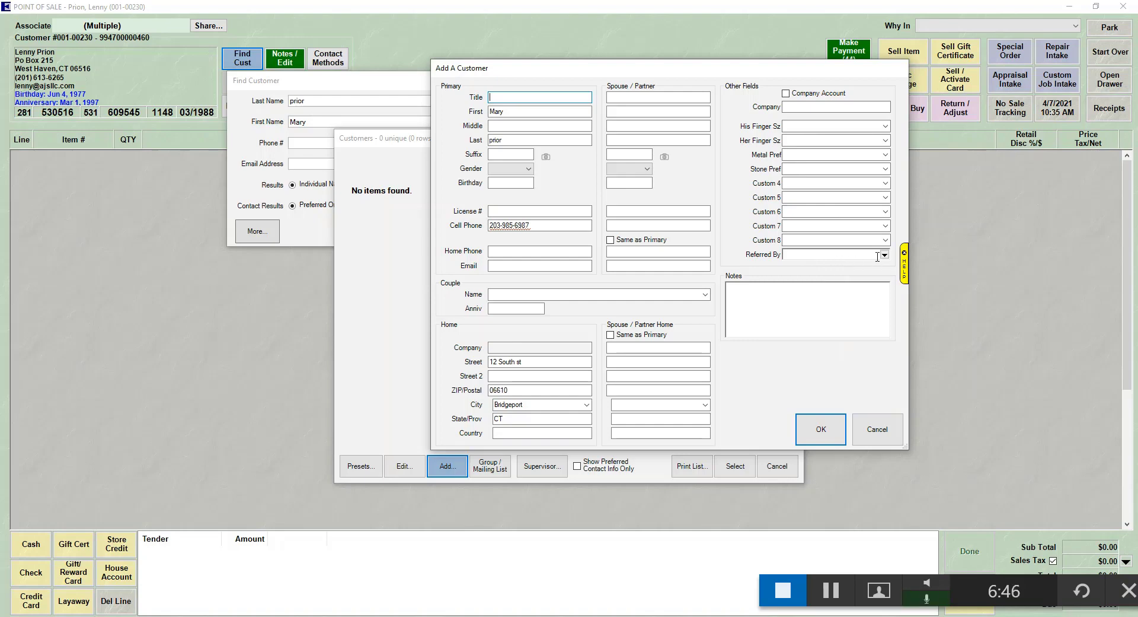
{"action": "left_click", "coordinate": [777, 307]}
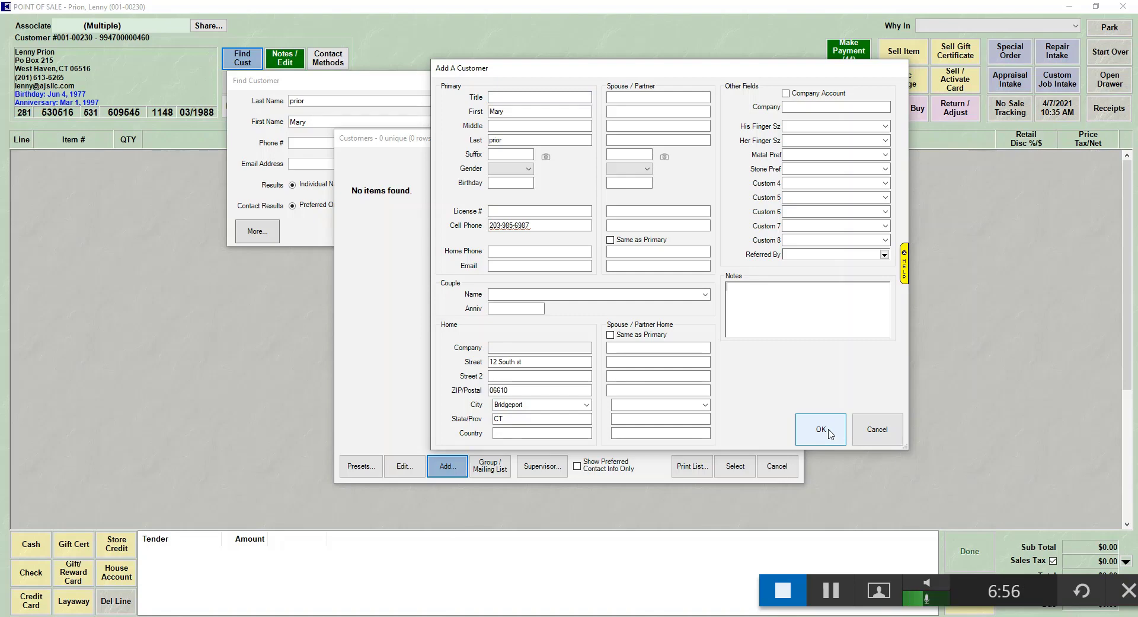
Attempt to save the new customer and dismiss the missing-email warning
{"action": "left_click", "coordinate": [829, 434]}
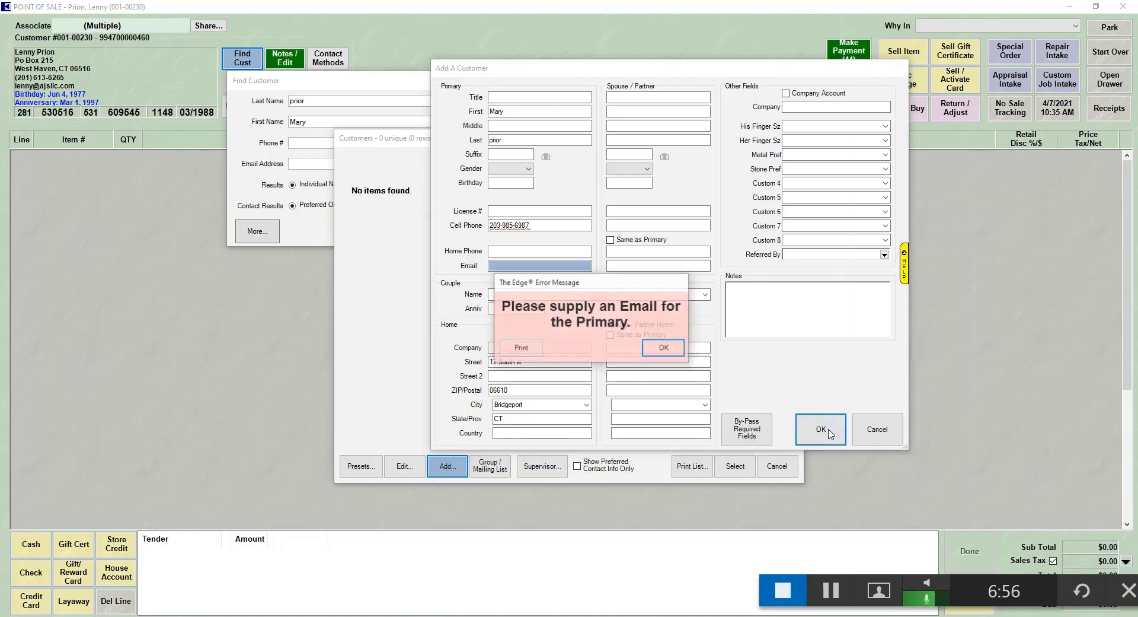
{"action": "left_click", "coordinate": [660, 350]}
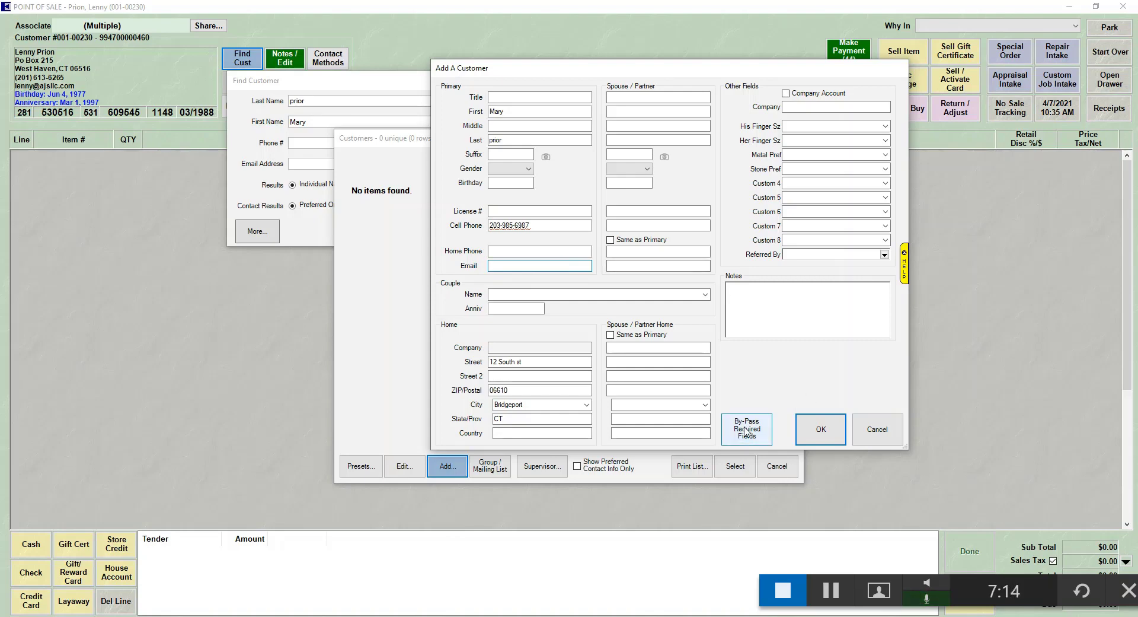
Approve a By-Pass Required Fields override with associate credentials and the note 'Customer declined'
{"action": "left_click", "coordinate": [771, 431]}
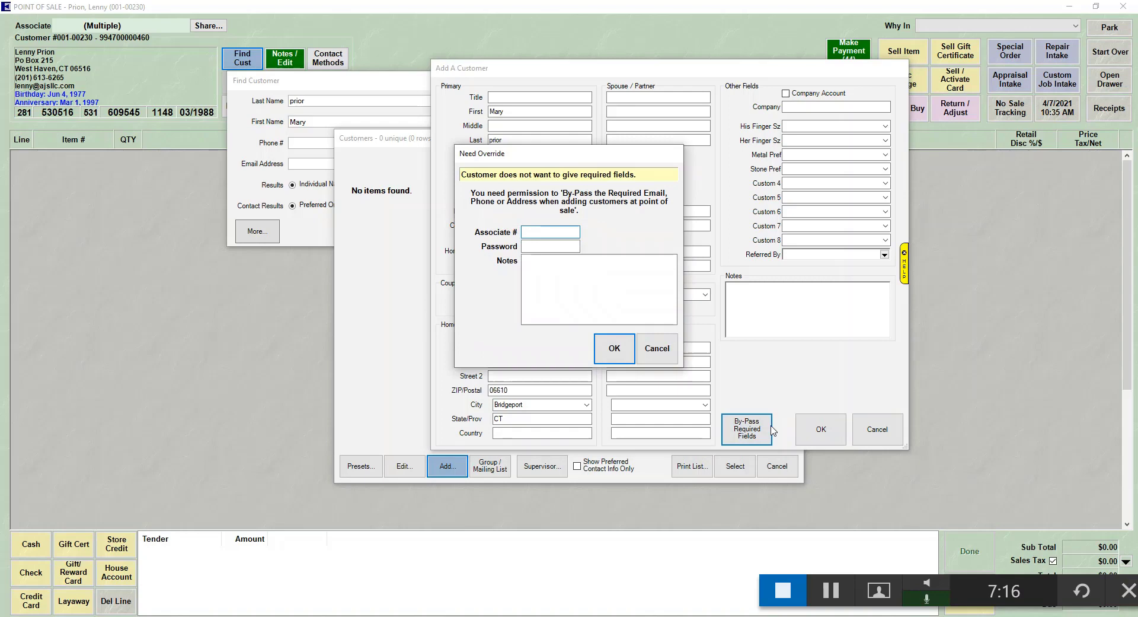
{"action": "type", "text": "1"}
{"action": "key", "text": "Tab"}
{"action": "type", "text": "1"}
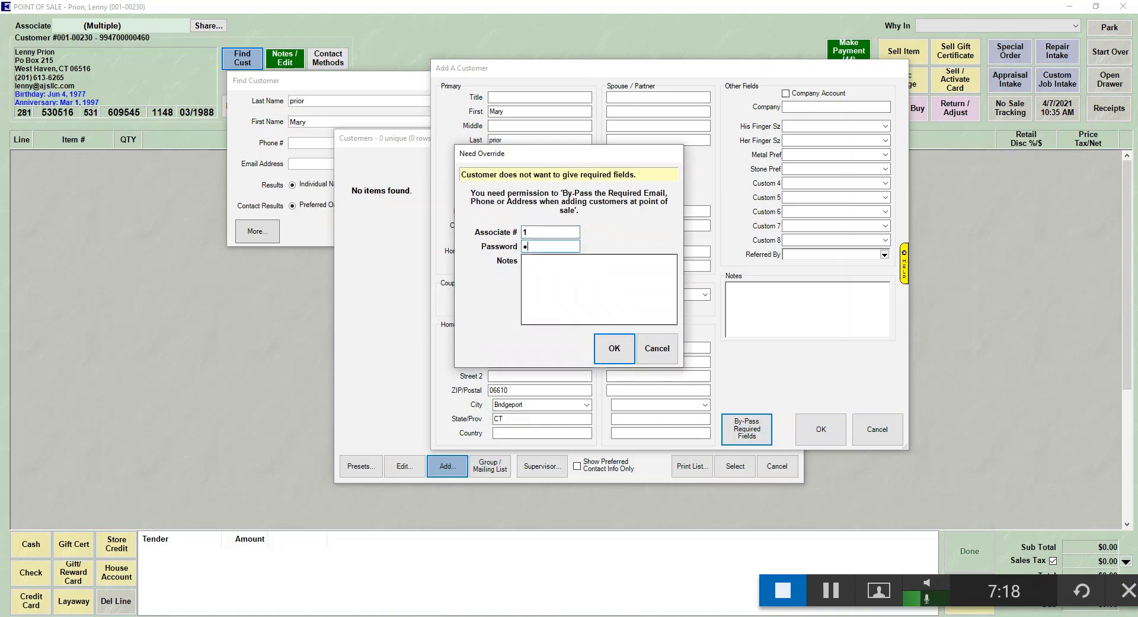
{"action": "left_click", "coordinate": [526, 261]}
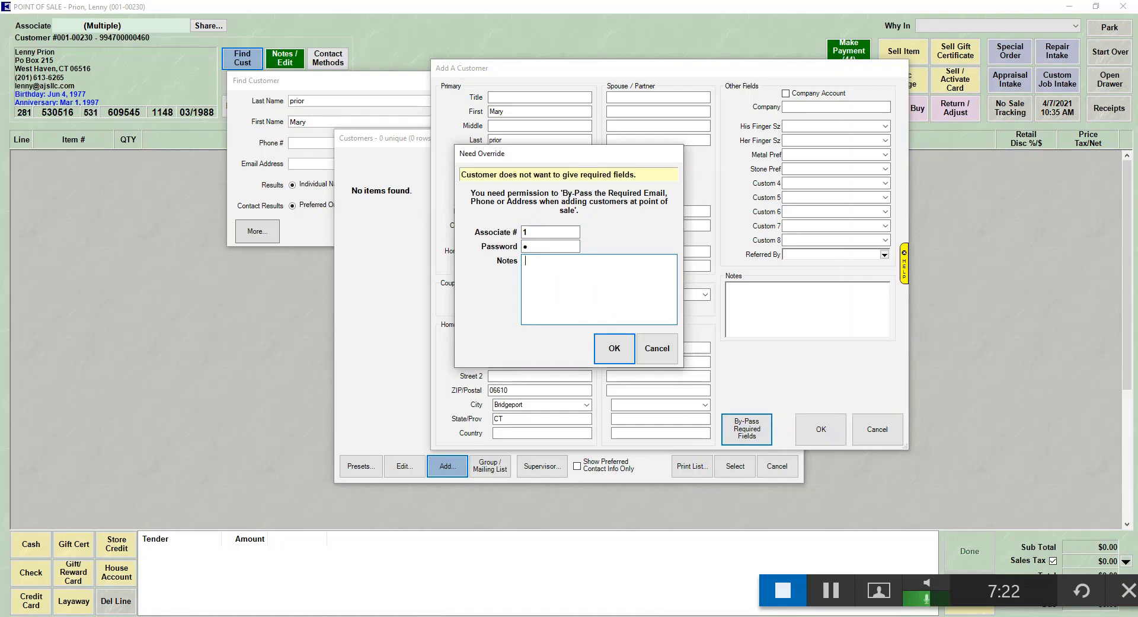
{"action": "type", "text": "Customer decli"}
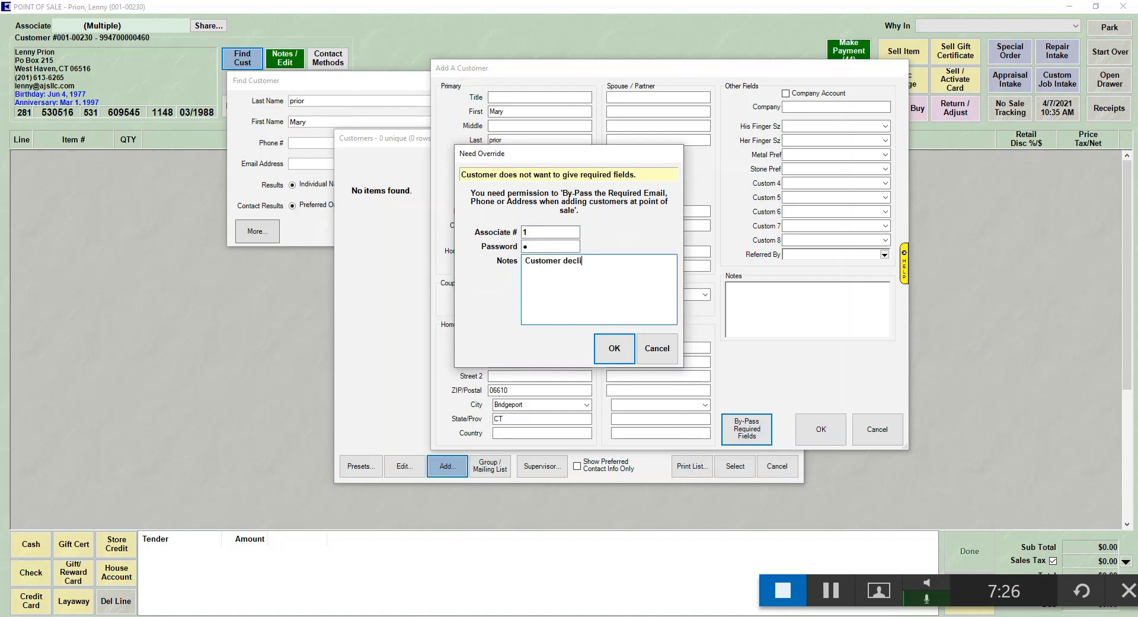
{"action": "type", "text": "ned"}
{"action": "left_click", "coordinate": [611, 356]}
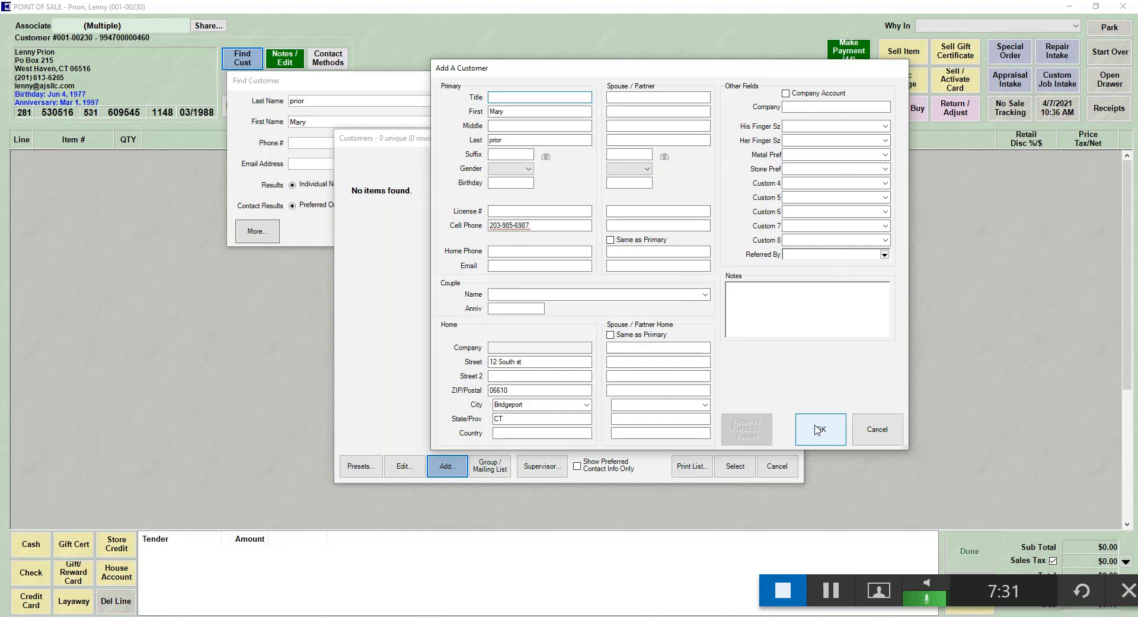
Save the new customer so it loads on the sale screen with contact details and $14,012.9 rewards
{"action": "left_click", "coordinate": [819, 429]}
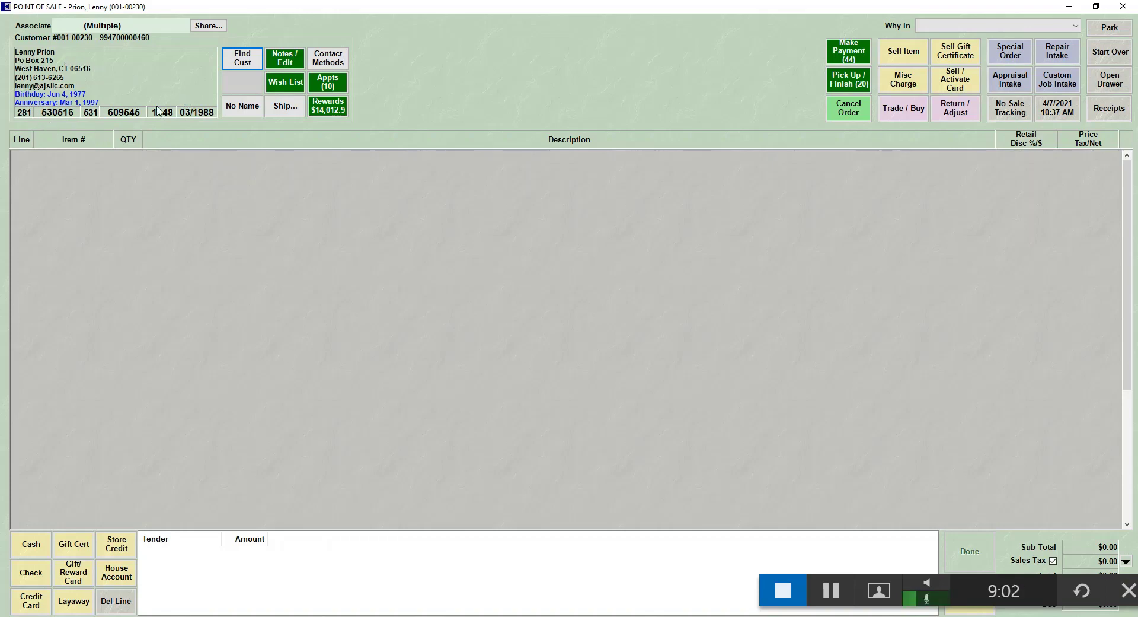
{"action": "mouse_move", "coordinate": [18, 117]}
{"action": "mouse_move", "coordinate": [166, 116]}
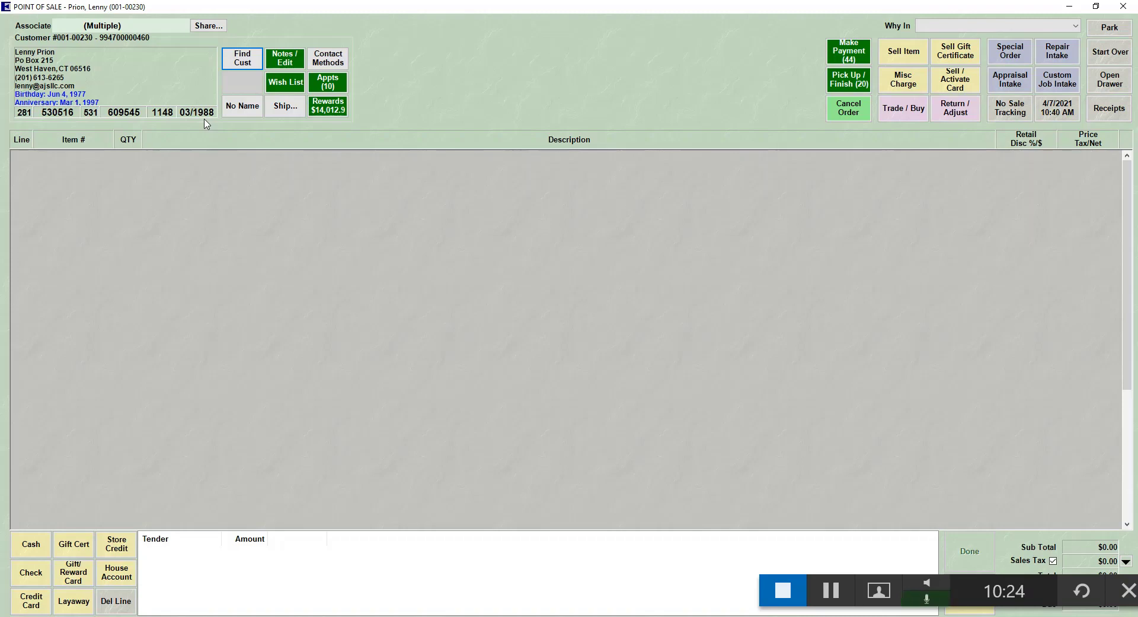
{"action": "mouse_move", "coordinate": [285, 63]}
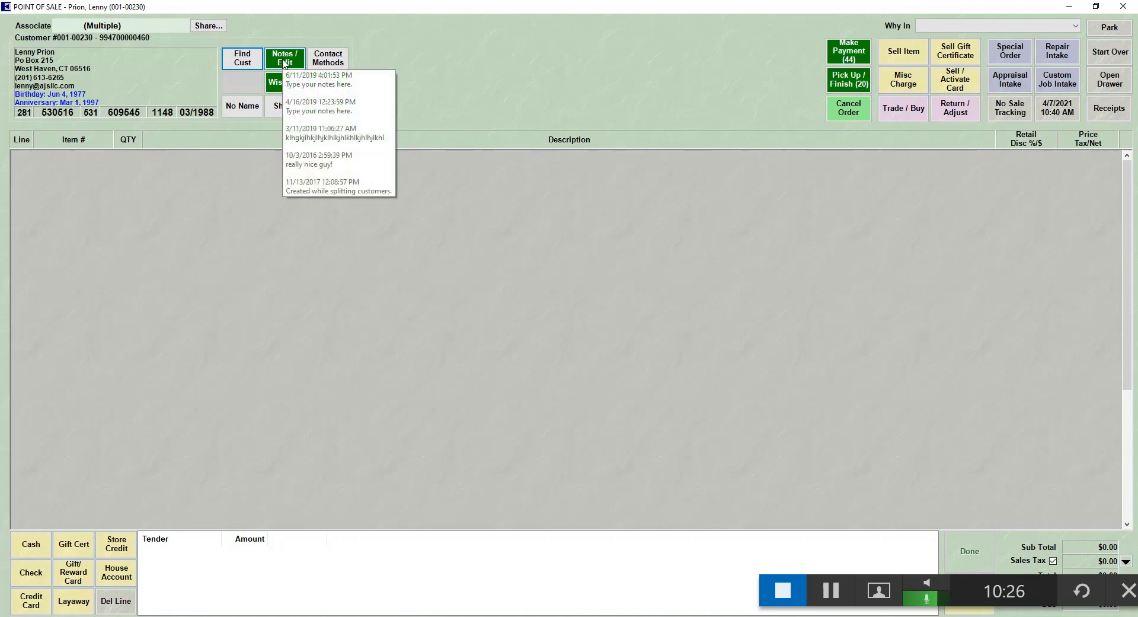